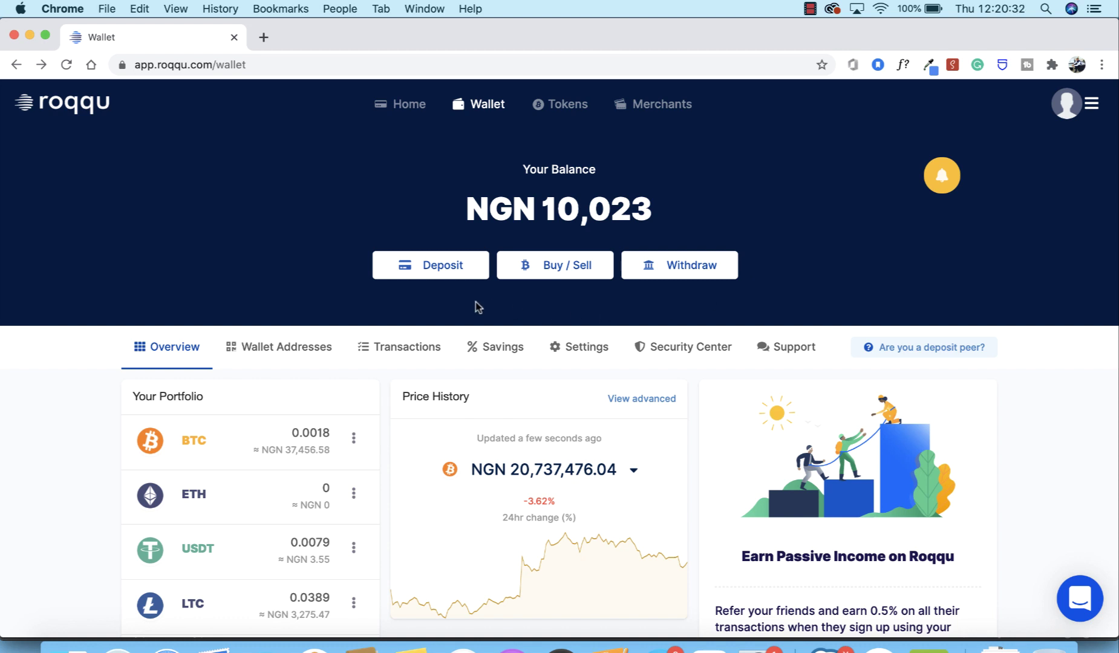
Step: Enter a 10,000 naira (22.29 USD) deposit amount and proceed
{"action": "left_click", "coordinate": [439, 276]}
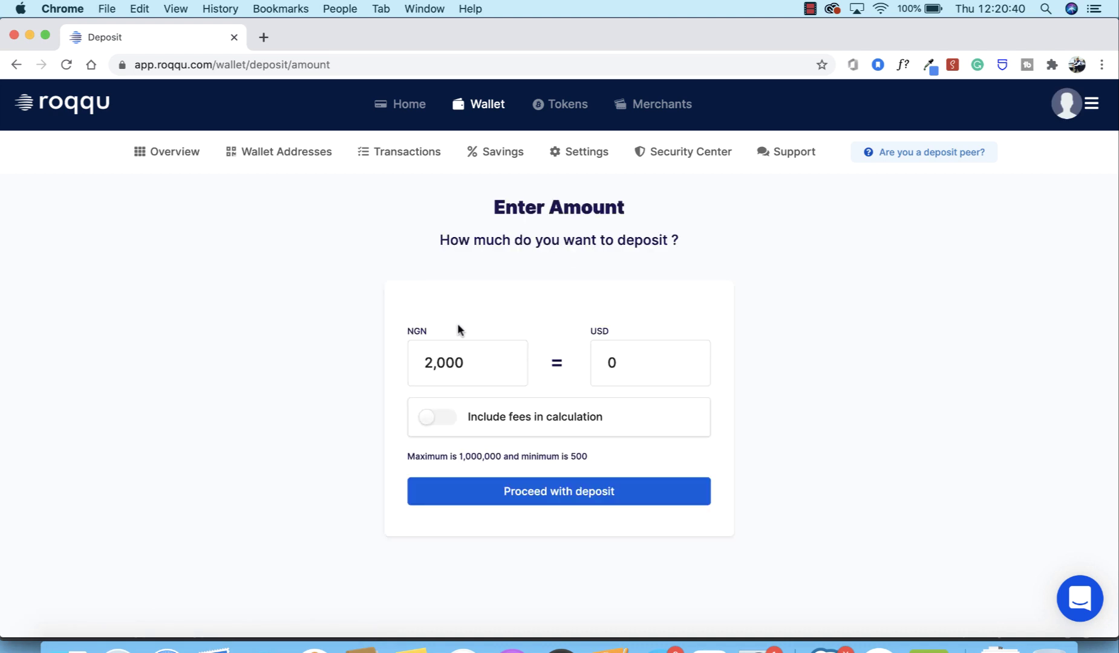
{"action": "key", "text": "BackSpace"}
{"action": "key", "text": "BackSpace"}
{"action": "key", "text": "BackSpace"}
{"action": "key", "text": "BackSpace"}
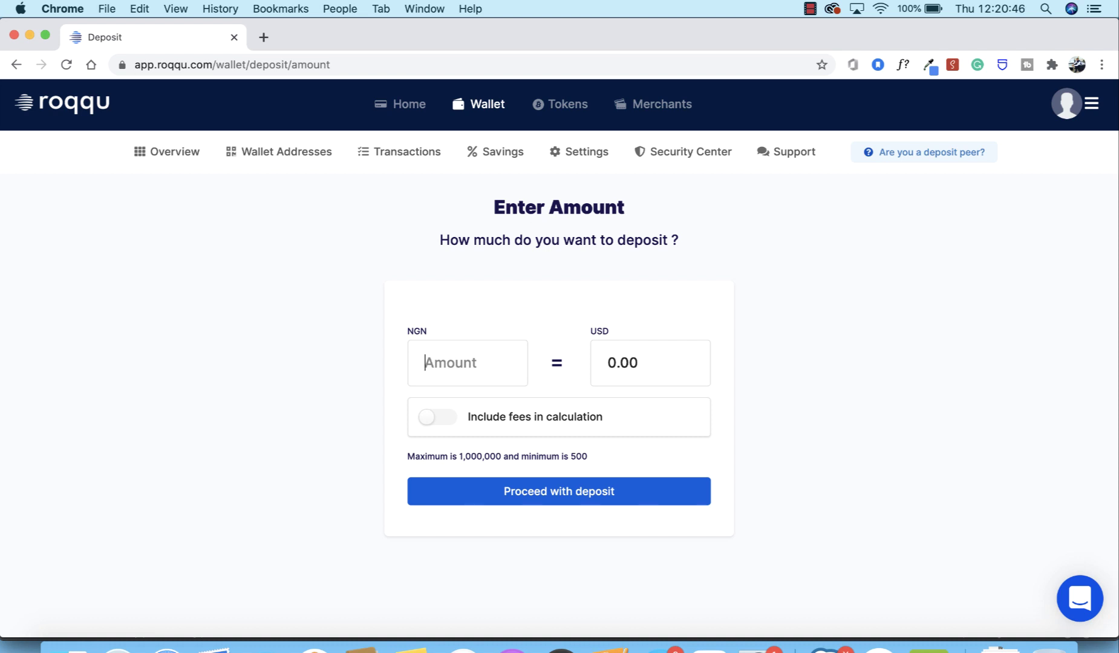
{"action": "type", "text": "10,000"}
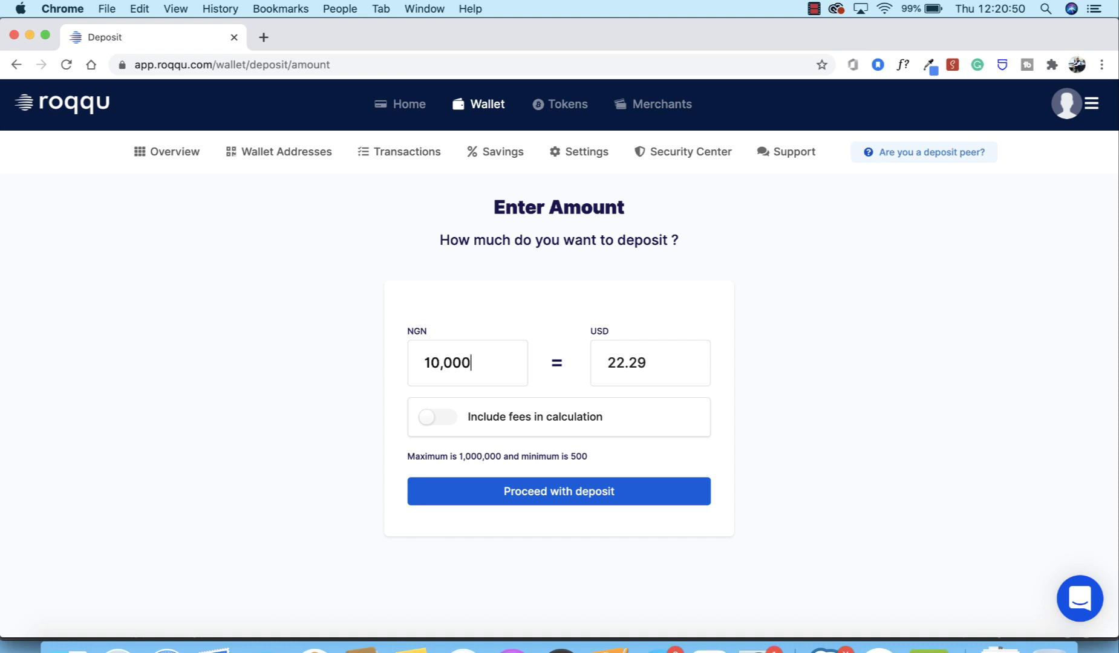
{"action": "left_click", "coordinate": [586, 501]}
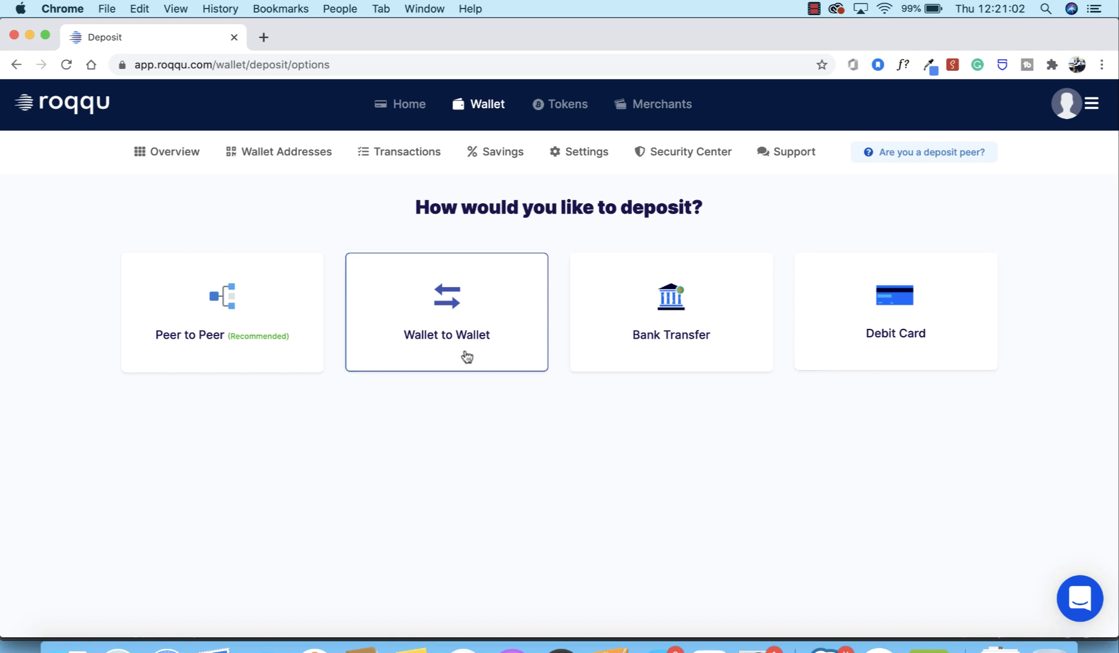
Step: Pick Peer to Peer (Recommended) as the deposit method
{"action": "left_click", "coordinate": [241, 325]}
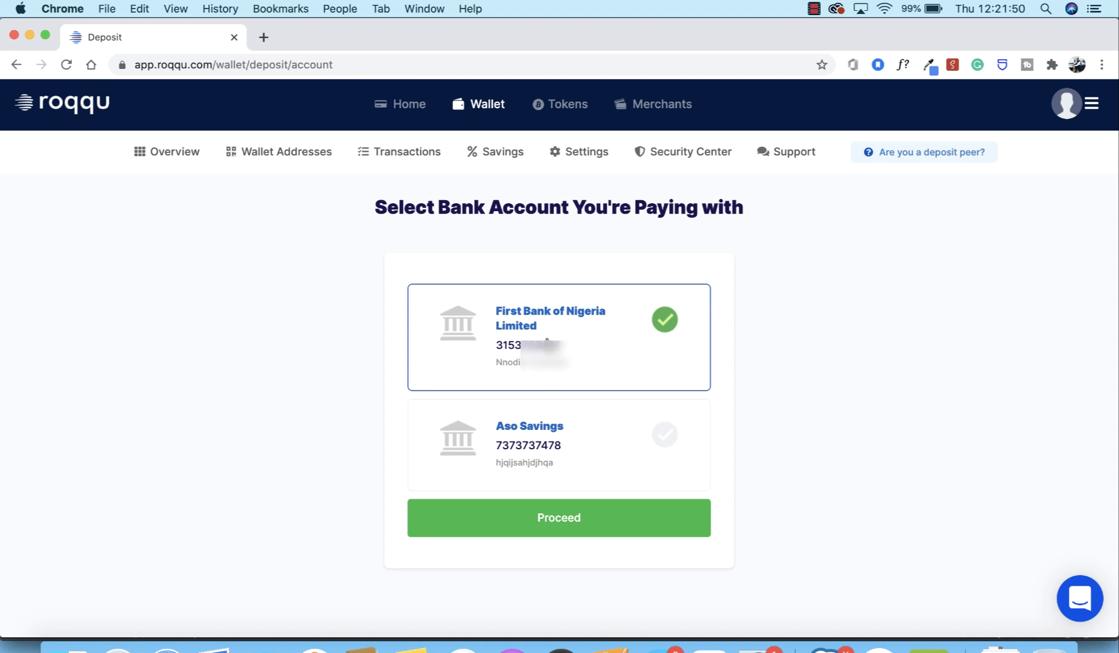
Step: Keep First Bank of Nigeria Limited as the paying account, not Aso Savings, and proceed
{"action": "left_click", "coordinate": [554, 441]}
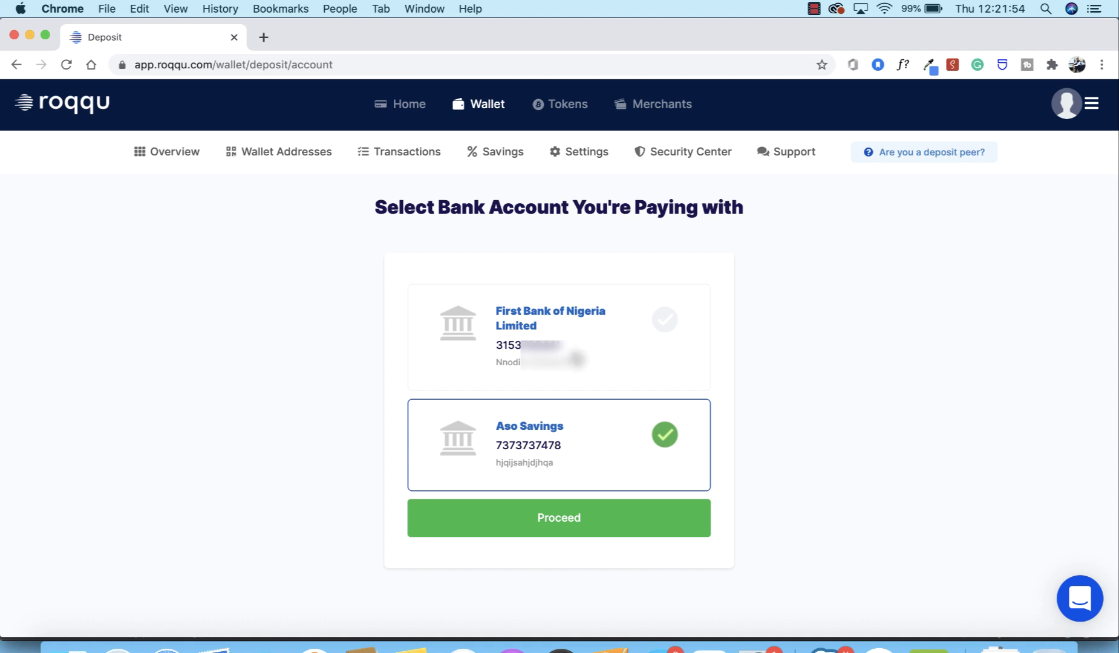
{"action": "left_click", "coordinate": [576, 357]}
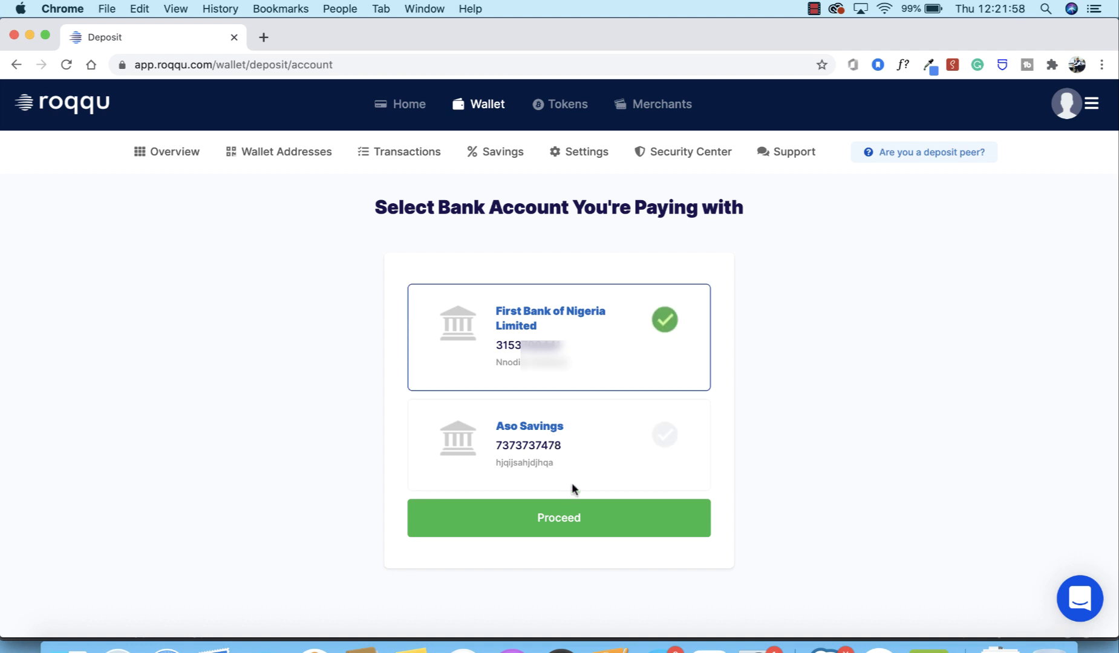
{"action": "left_click", "coordinate": [584, 519]}
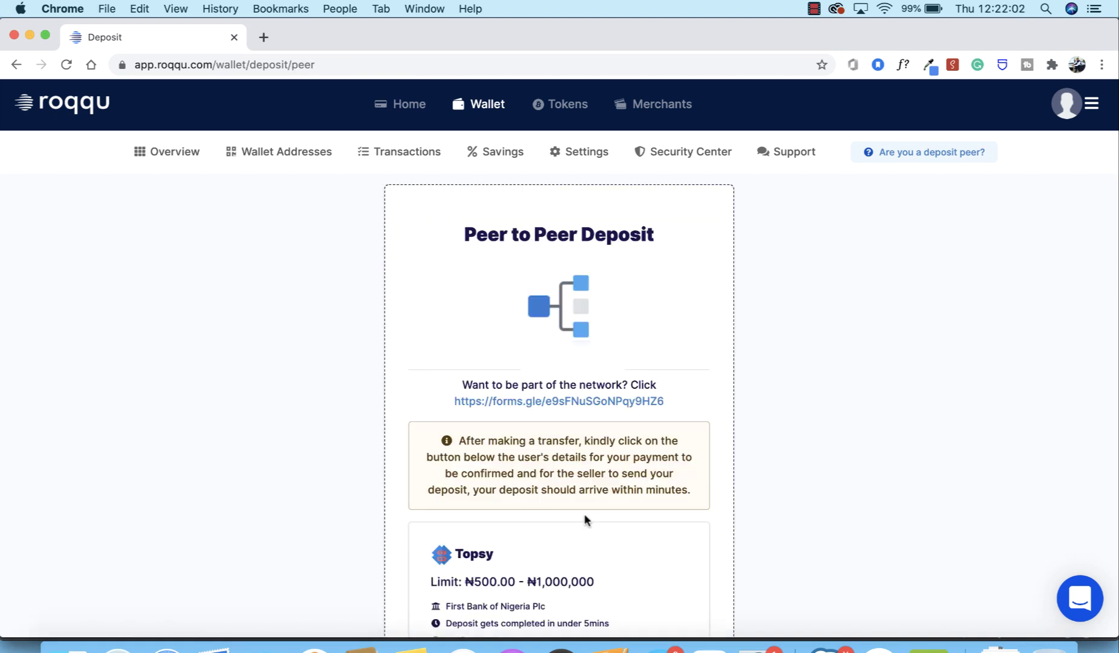
Step: Scroll the seller list past Topsy, luke_skywalker and ololade down to Bannerr
{"action": "scroll", "coordinate": [584, 519], "scroll_direction": "down", "scroll_amount": 3}
{"action": "scroll", "coordinate": [584, 513], "scroll_direction": "down", "scroll_amount": 1}
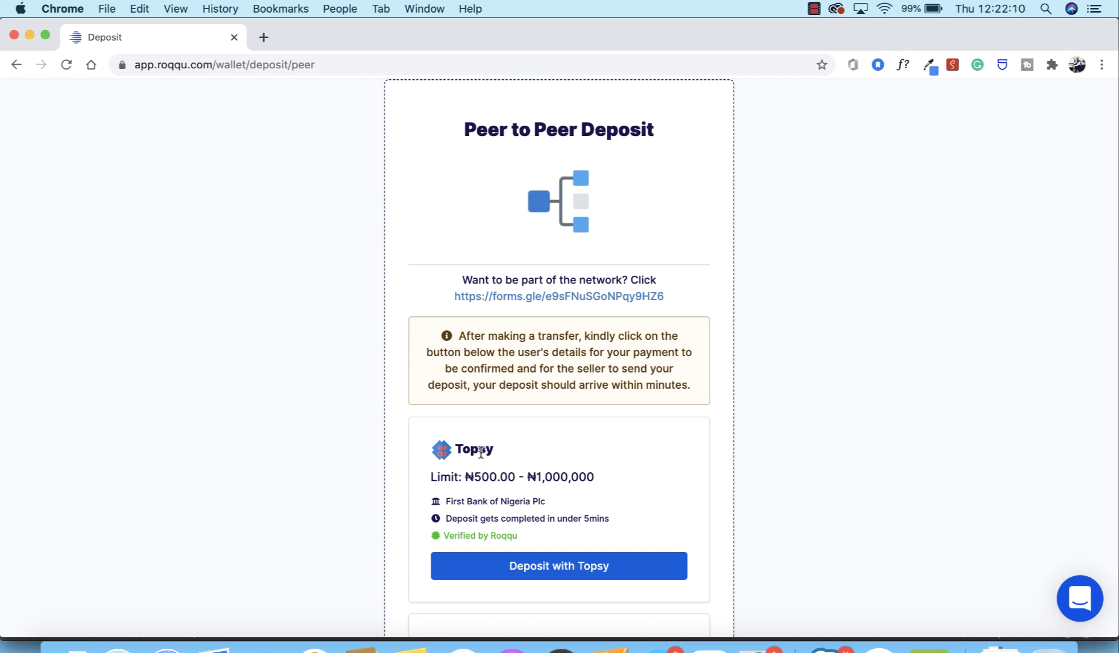
{"action": "scroll", "coordinate": [487, 459], "scroll_direction": "down", "scroll_amount": 5}
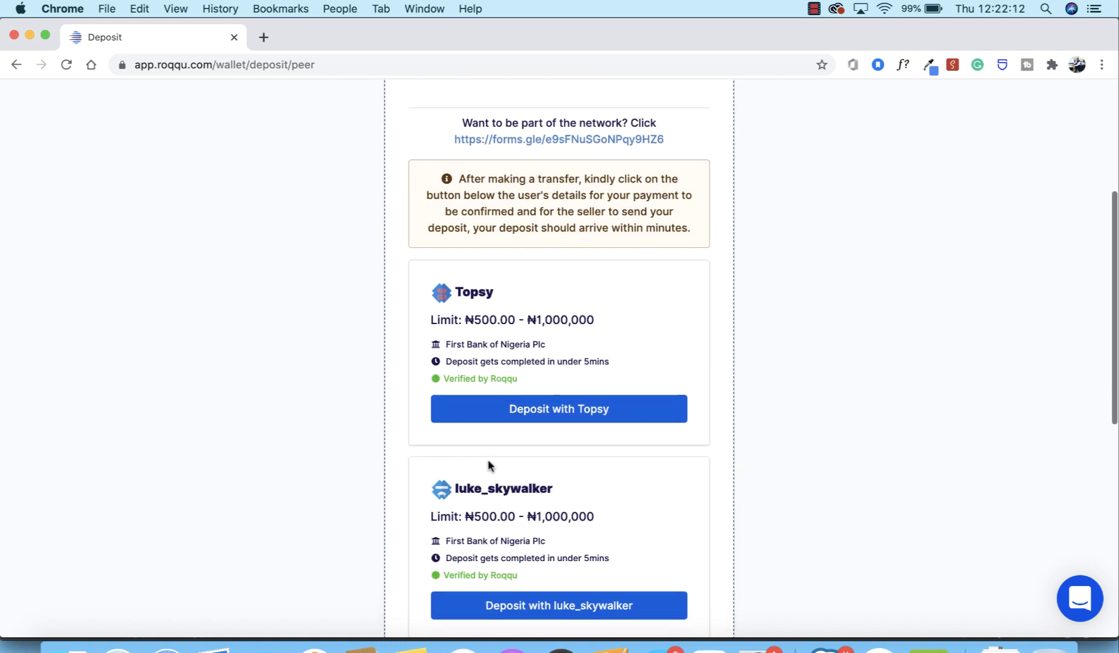
{"action": "scroll", "coordinate": [489, 460], "scroll_direction": "down", "scroll_amount": 6}
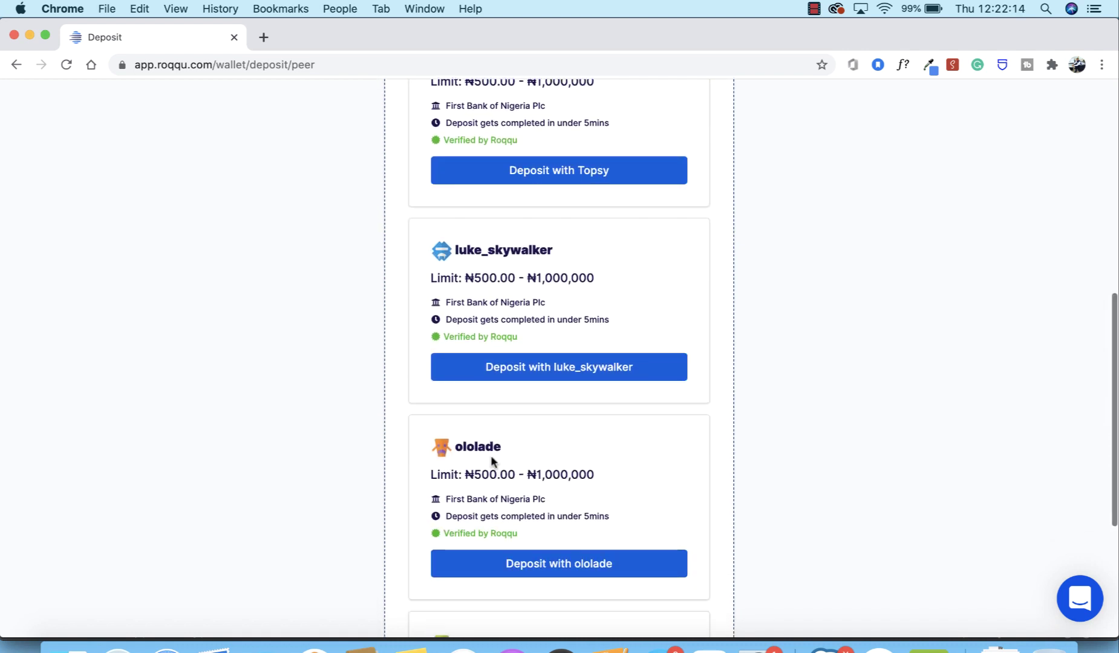
{"action": "scroll", "coordinate": [491, 458], "scroll_direction": "down", "scroll_amount": 6}
{"action": "scroll", "coordinate": [491, 463], "scroll_direction": "up", "scroll_amount": 3}
{"action": "scroll", "coordinate": [490, 464], "scroll_direction": "up", "scroll_amount": 10}
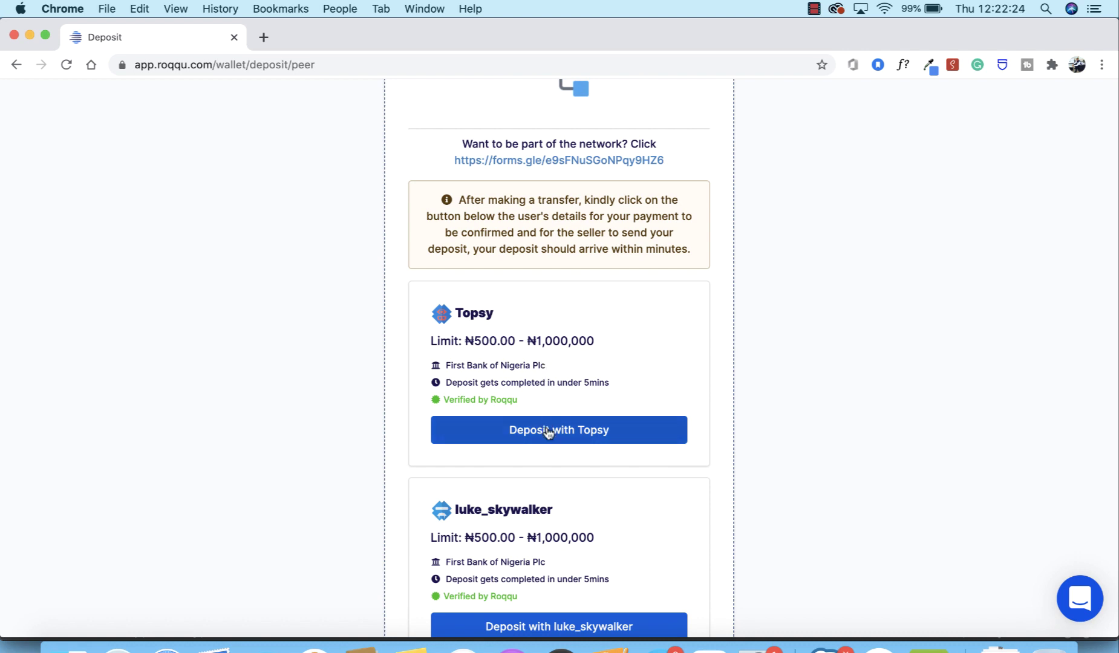
{"action": "scroll", "coordinate": [555, 434], "scroll_direction": "down", "scroll_amount": 6}
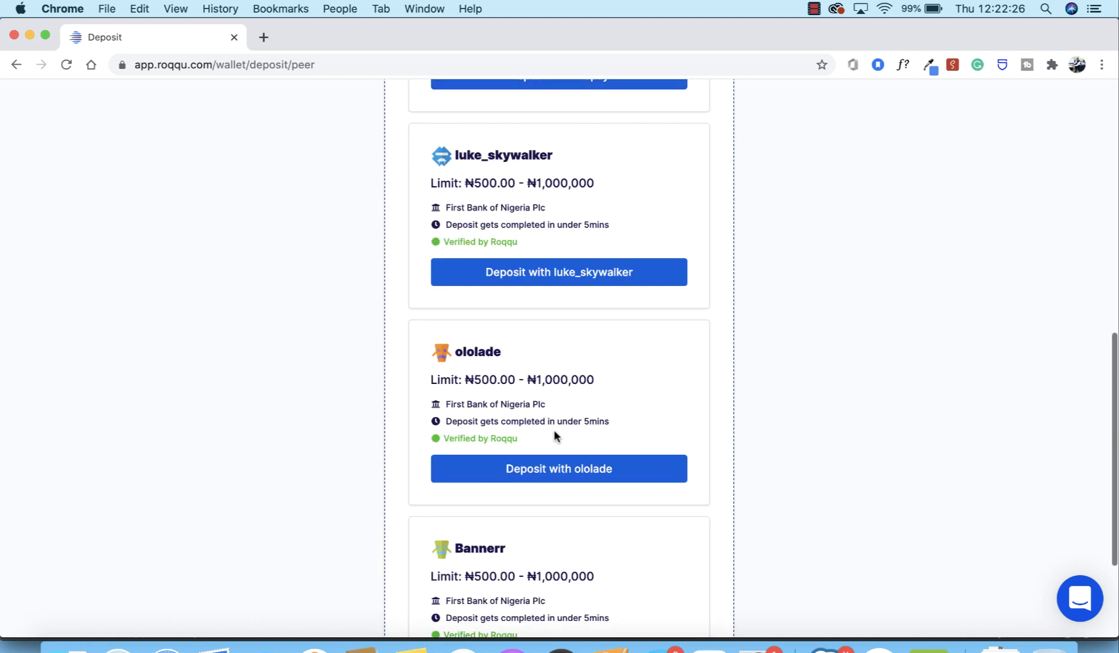
{"action": "scroll", "coordinate": [540, 396], "scroll_direction": "down", "scroll_amount": 2}
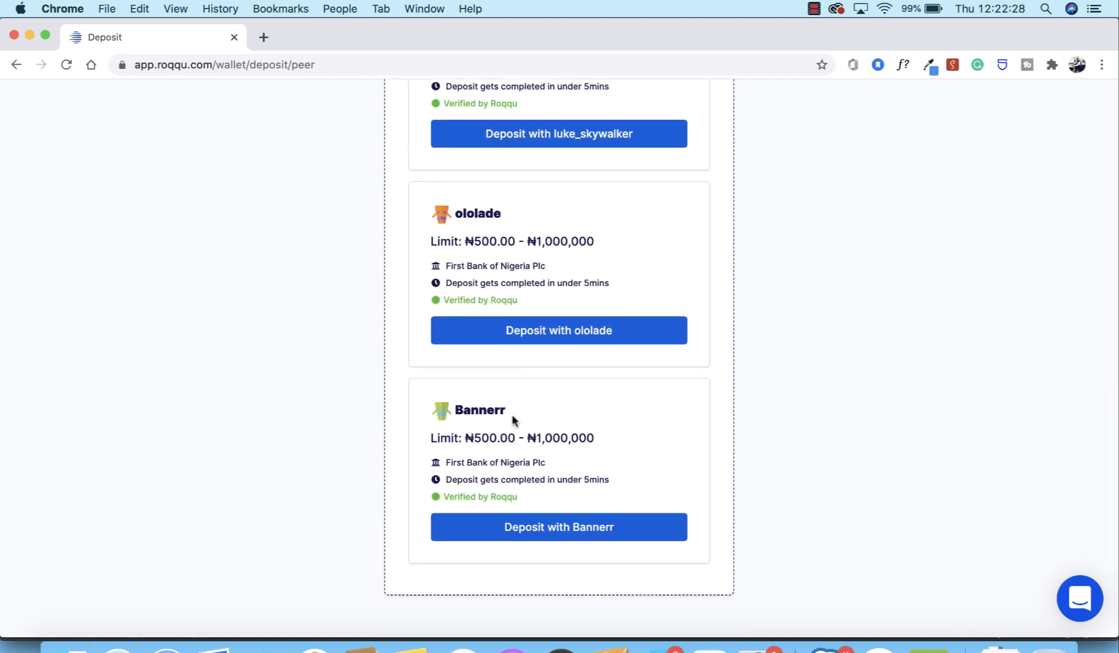
Step: Deposit with seller Bannerr and review the Pay To and Pay From account details
{"action": "left_click", "coordinate": [546, 528]}
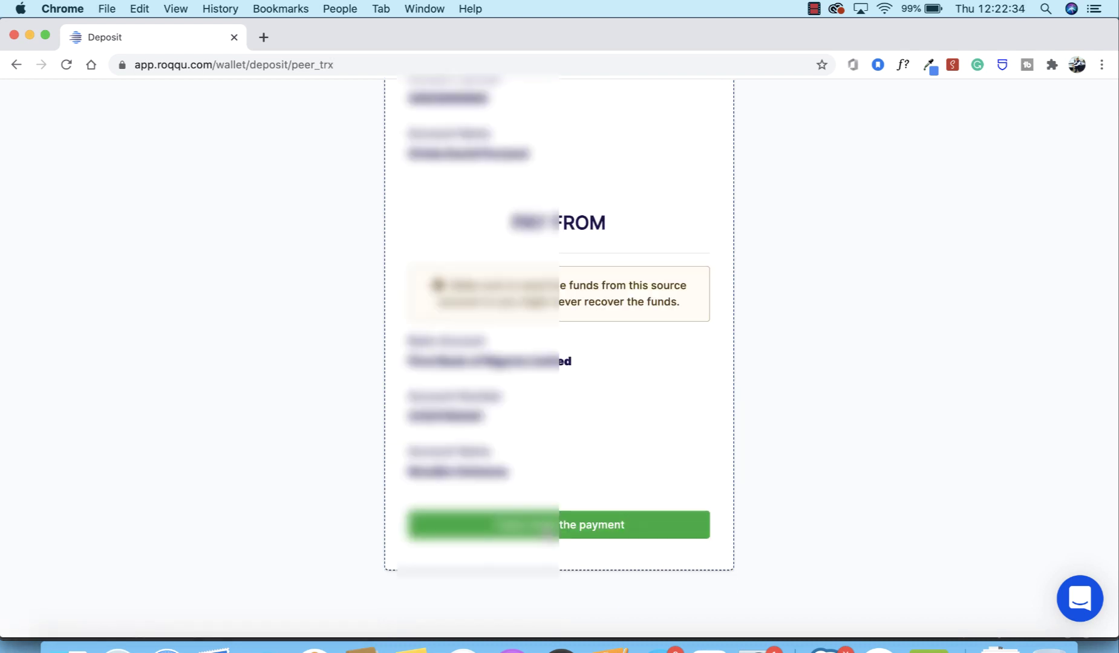
{"action": "scroll", "coordinate": [564, 438], "scroll_direction": "up", "scroll_amount": 2}
{"action": "scroll", "coordinate": [562, 438], "scroll_direction": "up", "scroll_amount": 4}
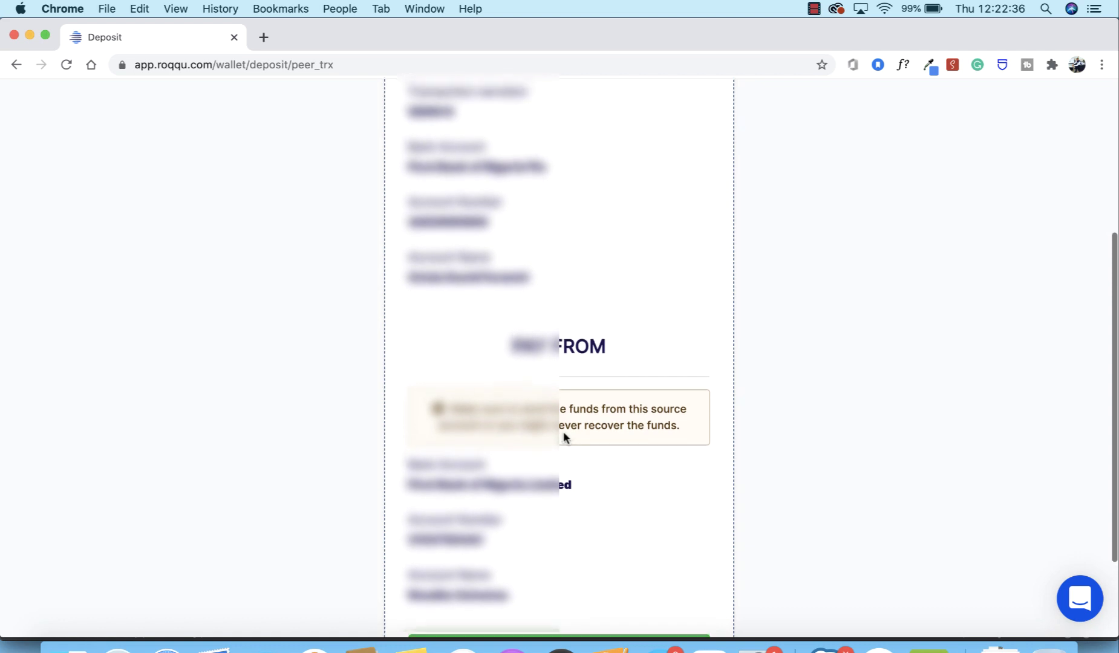
{"action": "scroll", "coordinate": [563, 436], "scroll_direction": "up", "scroll_amount": 2}
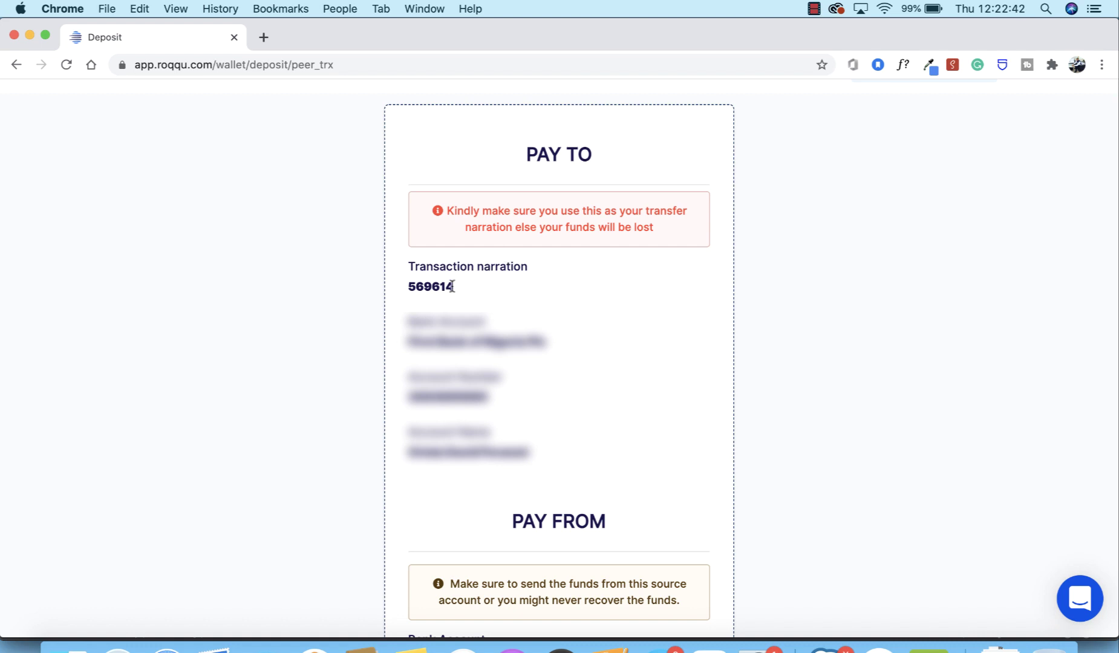
{"action": "scroll", "coordinate": [466, 289], "scroll_direction": "up", "scroll_amount": 1}
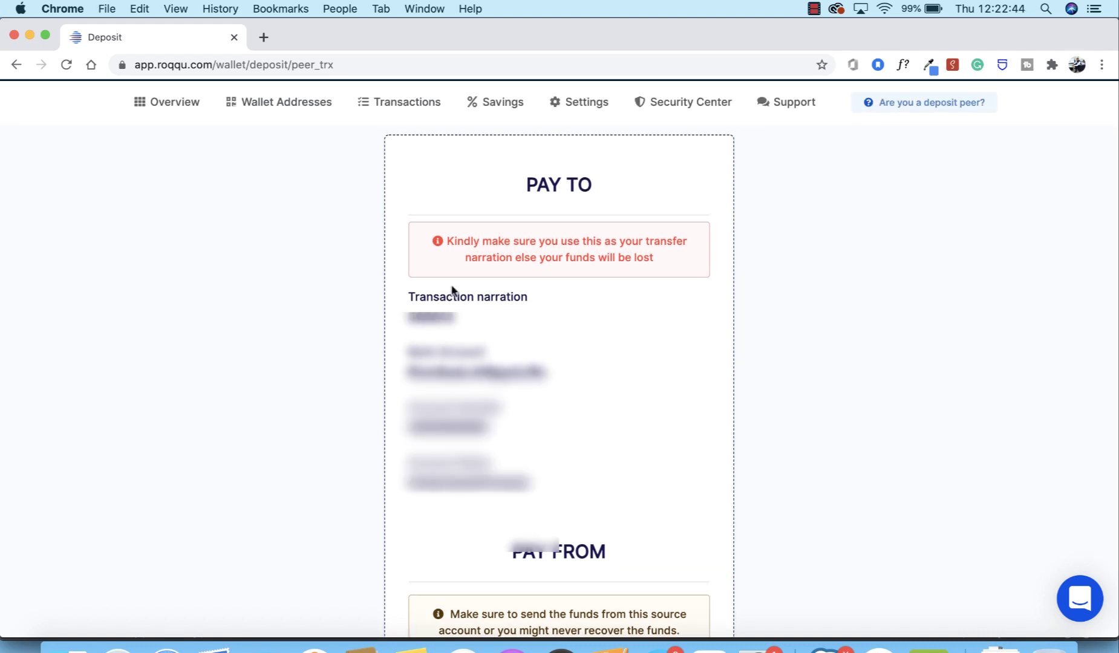
{"action": "scroll", "coordinate": [521, 291], "scroll_direction": "up", "scroll_amount": 1}
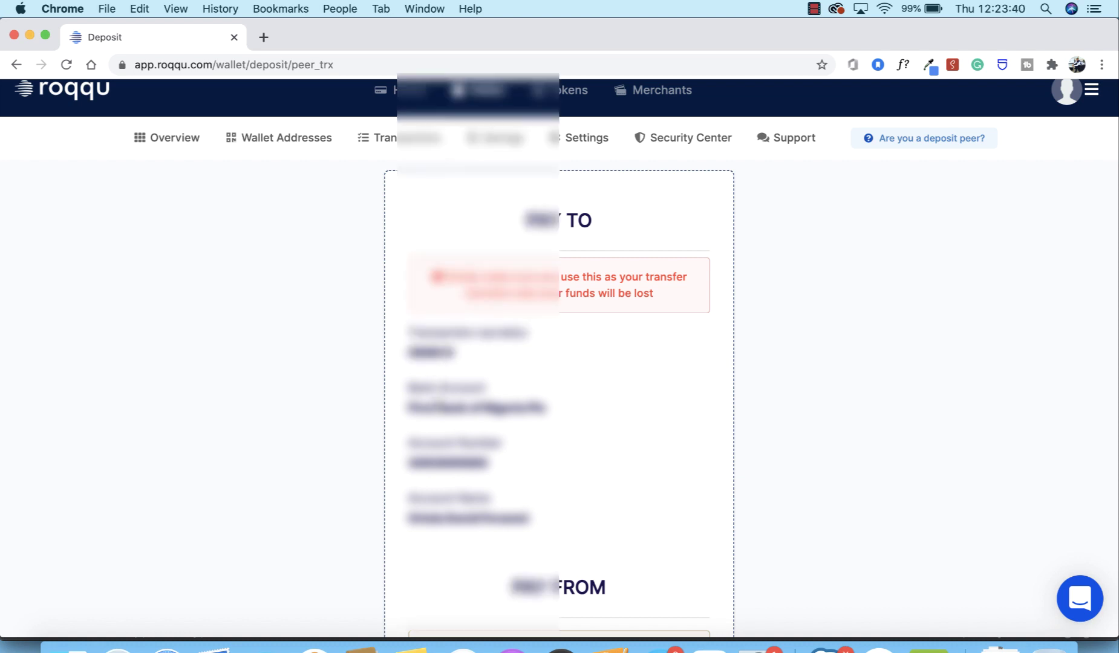
{"action": "scroll", "coordinate": [439, 387], "scroll_direction": "down", "scroll_amount": 5}
{"action": "scroll", "coordinate": [438, 407], "scroll_direction": "down", "scroll_amount": 2}
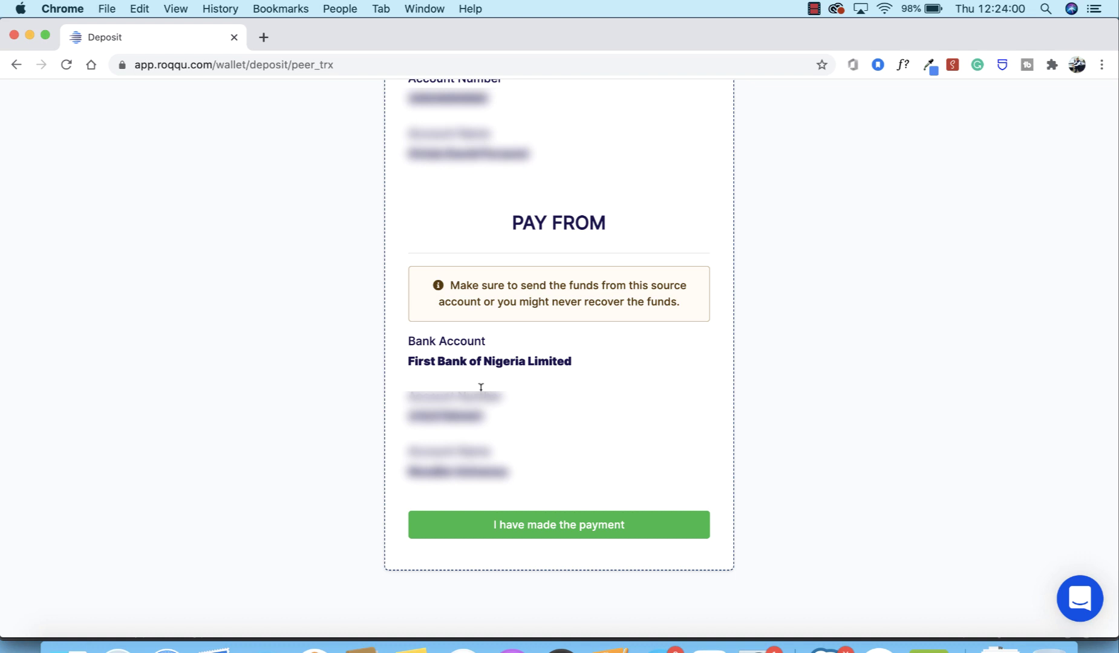
Step: Confirm the transfer as made, then go back to the wallet
{"action": "left_click", "coordinate": [566, 525]}
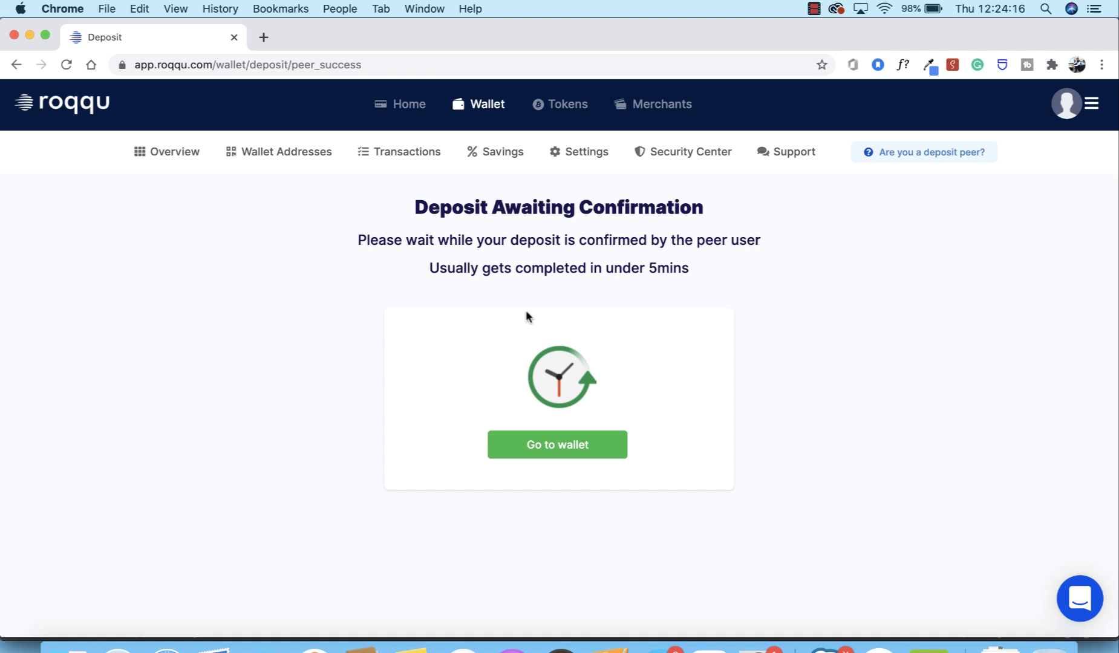
{"action": "left_click", "coordinate": [569, 450]}
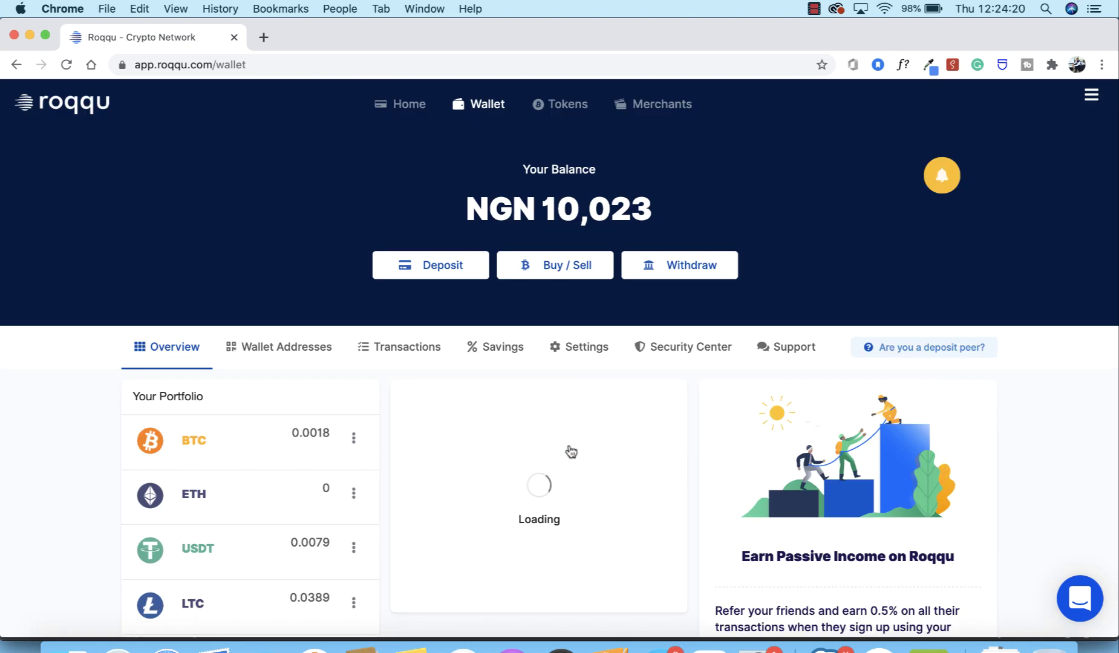